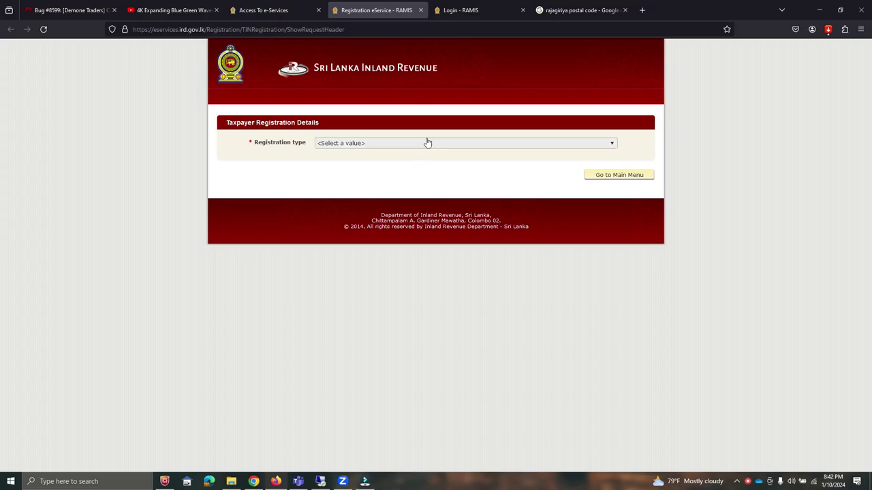
# Choose INDIVIDUAL LOCAL registration and enter the applicant's NIC as the reference number
pyautogui.click(426, 142)
pyautogui.click(375, 199)
pyautogui.click(423, 183)
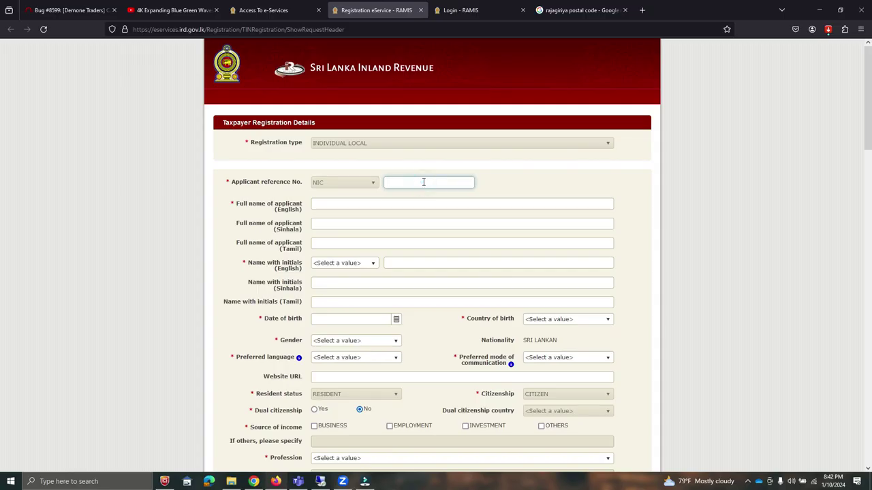
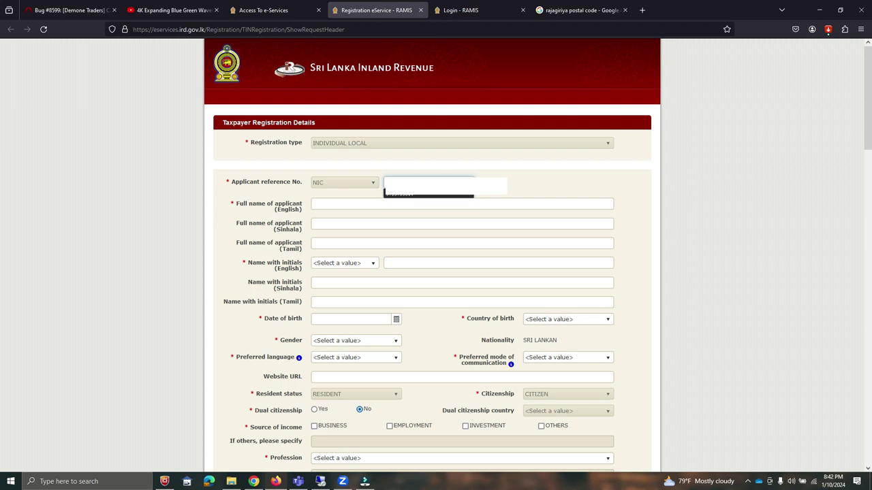
# Enter the applicant's full English name, name with initials and date of birth
pyautogui.click(321, 205)
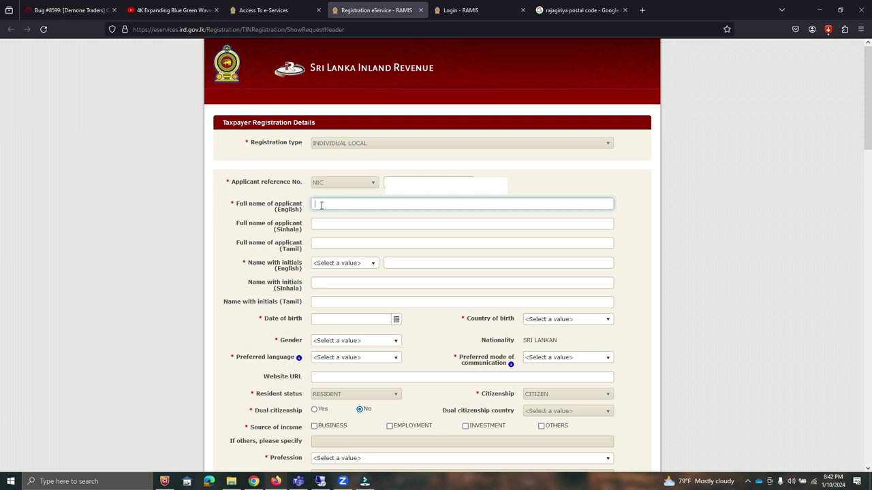
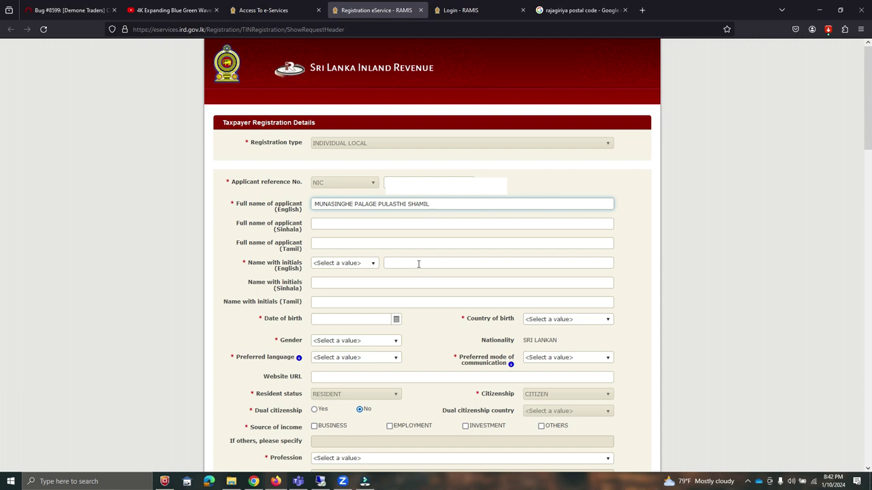
pyautogui.click(418, 264)
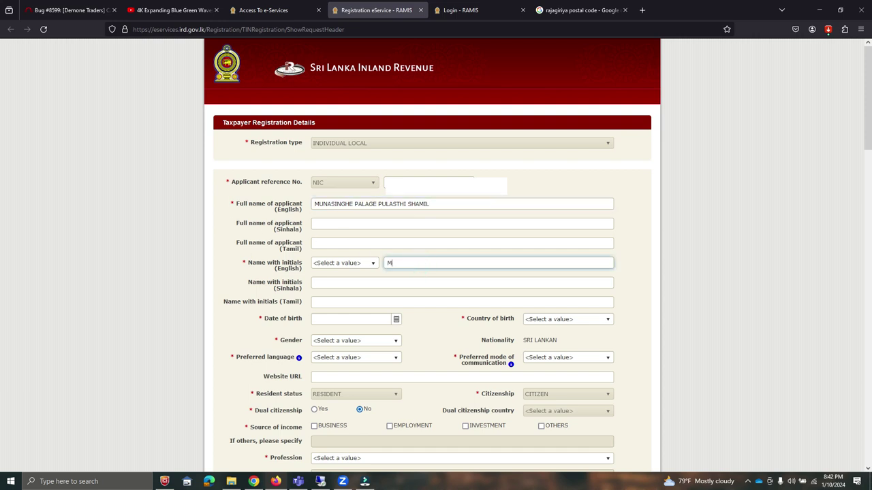
pyautogui.click(379, 318)
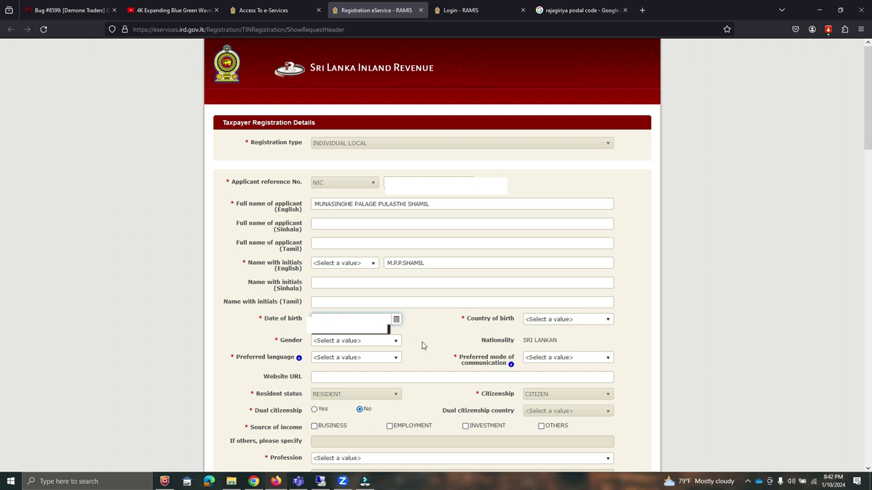
pyautogui.click(564, 320)
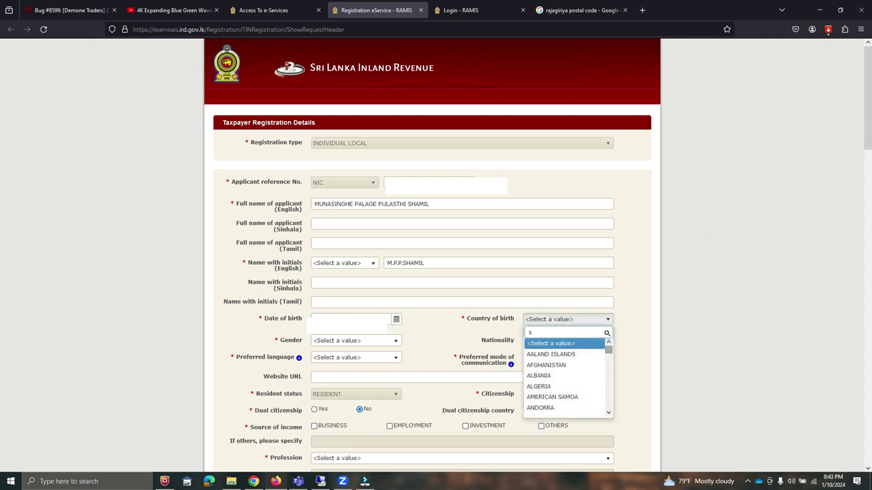
# Set country of birth to SRI LANKA and the applicant's title to MR
pyautogui.write('sr')
pyautogui.click(583, 370)
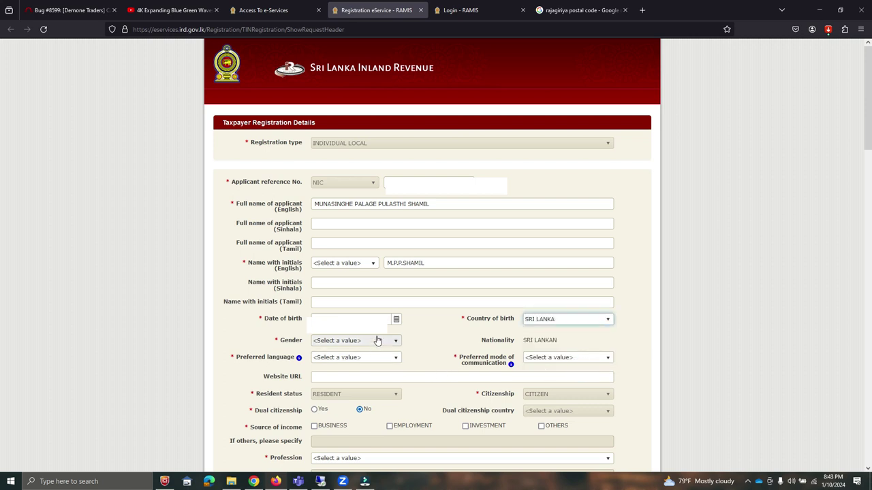
pyautogui.click(327, 263)
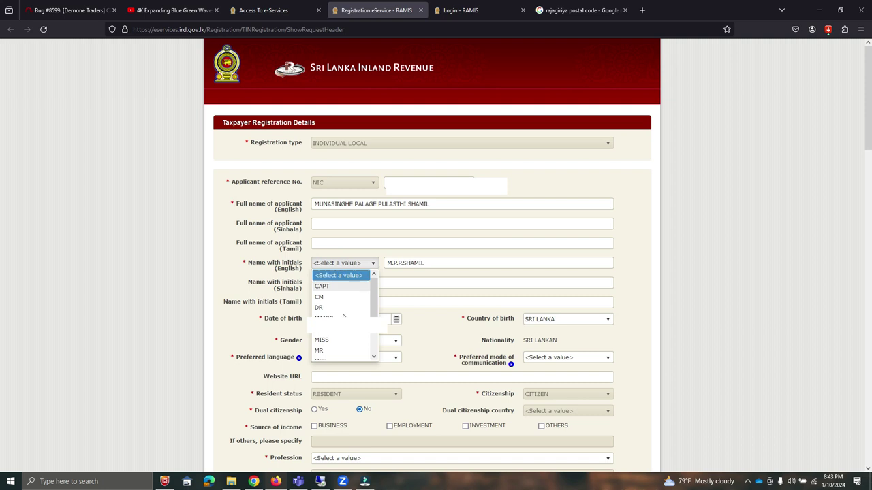
pyautogui.click(326, 350)
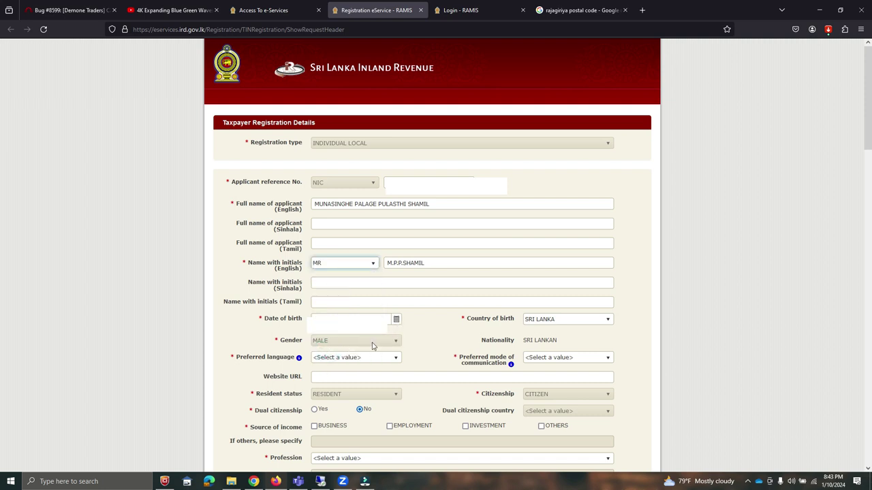
# Choose SINHALA language, EMAIL communication, and tick EMPLOYMENT as income source
pyautogui.click(335, 358)
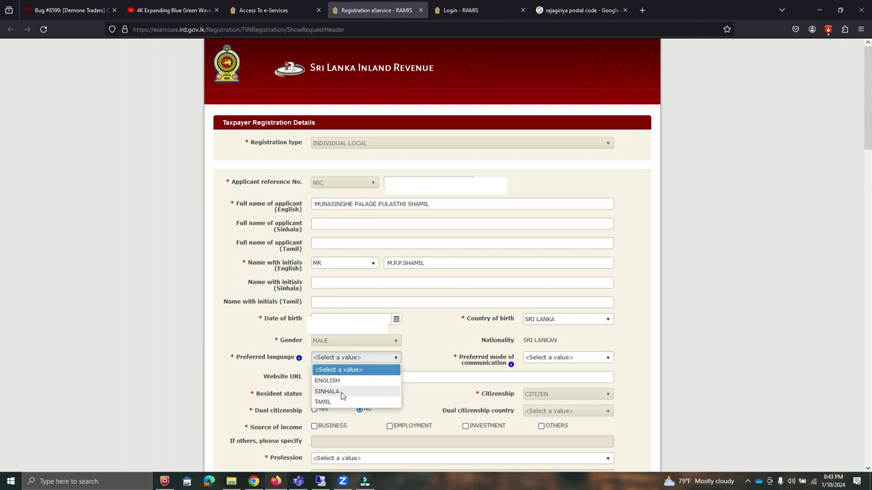
pyautogui.click(342, 395)
pyautogui.click(595, 359)
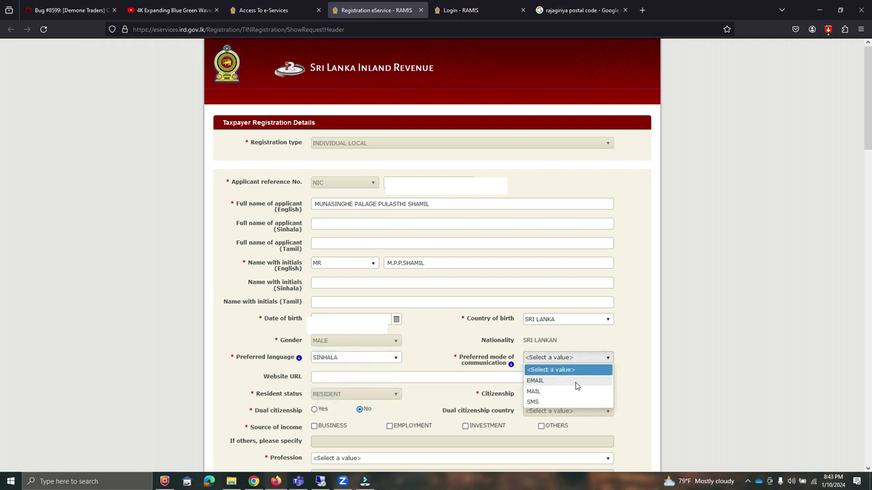
pyautogui.click(575, 378)
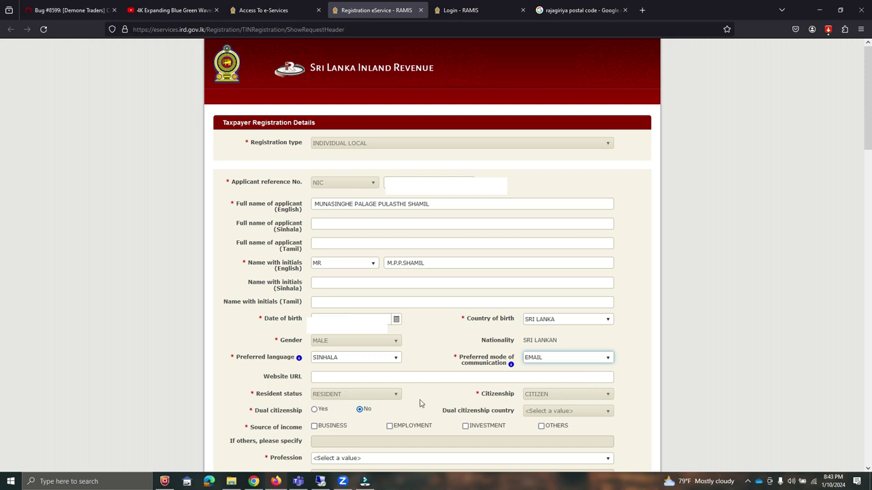
pyautogui.click(389, 427)
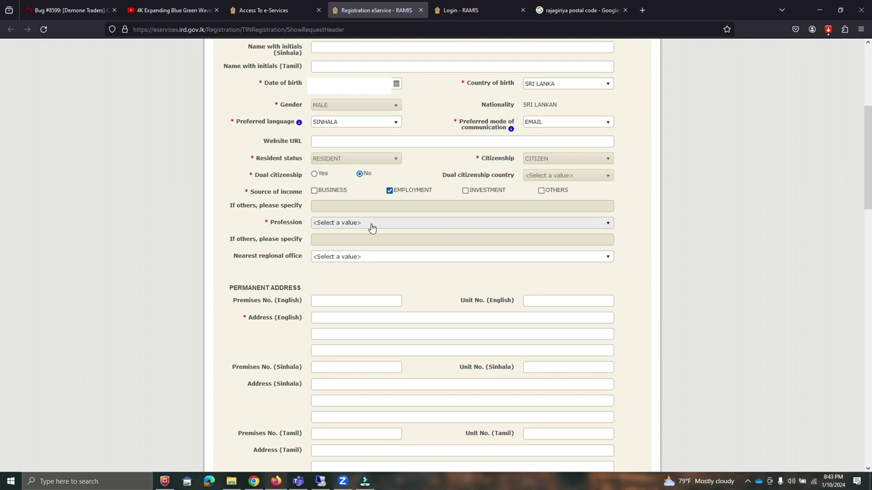
# Set the profession to SOFTWARE ENGINEER, correcting an initial OTHERS choice
pyautogui.click(371, 227)
pyautogui.scroll(-3, 352, 272)
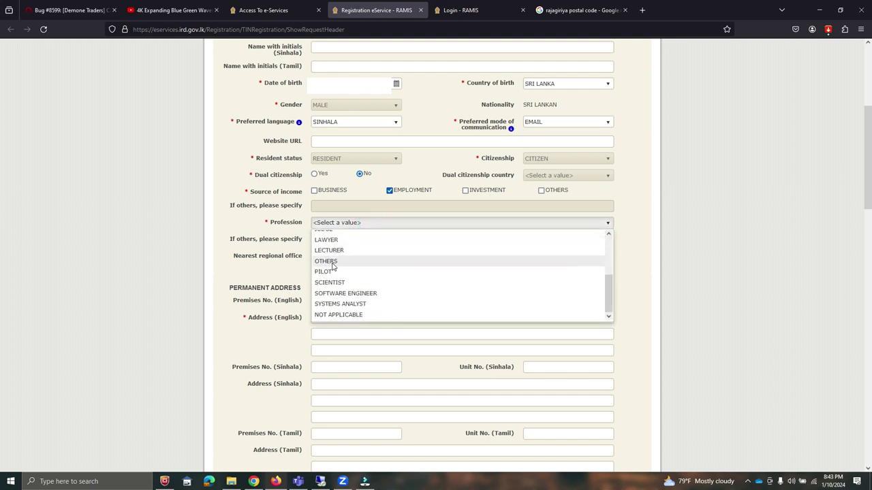
pyautogui.click(333, 263)
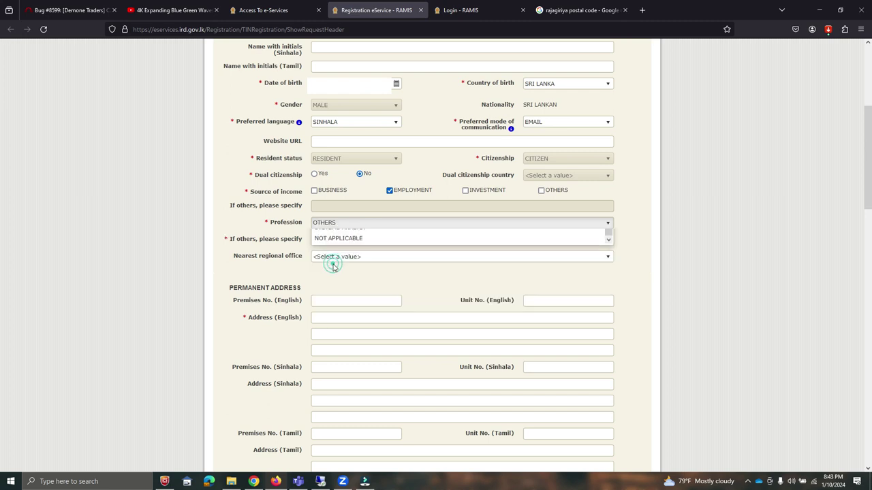
pyautogui.click(327, 223)
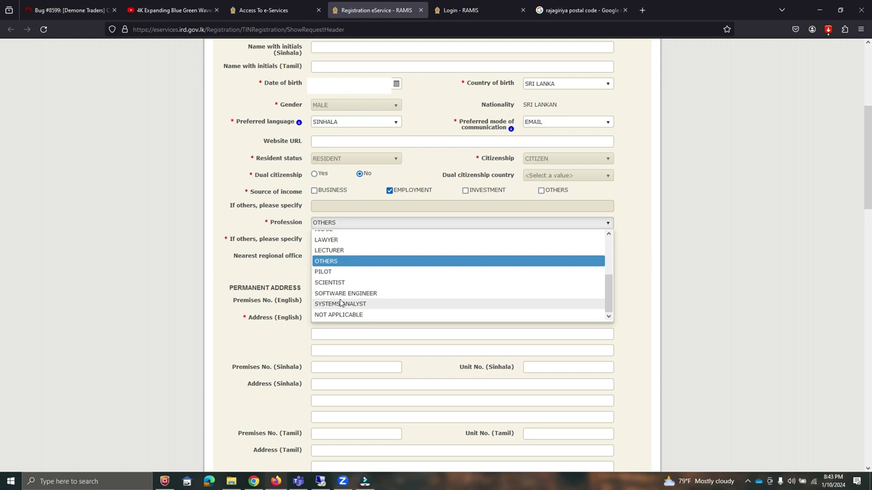
pyautogui.click(340, 293)
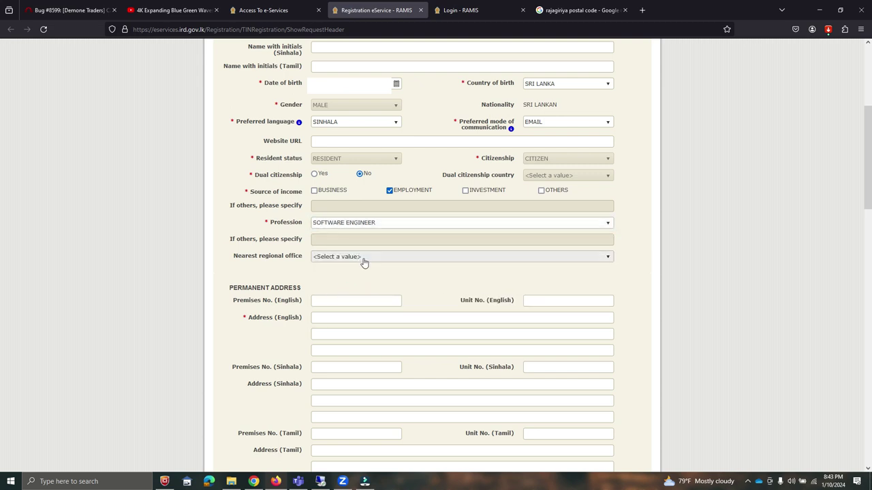
# Select COLOMBO CITY METRO UNIT as the nearest regional office
pyautogui.click(362, 256)
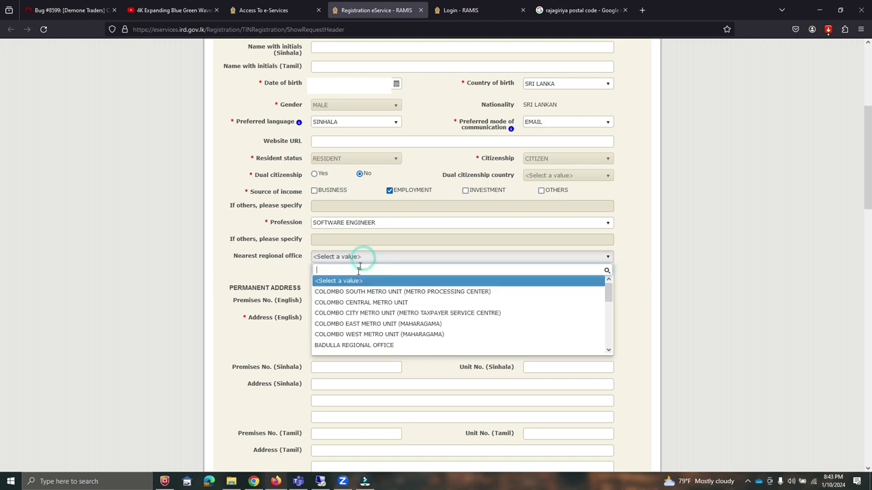
pyautogui.click(370, 313)
pyautogui.click(378, 278)
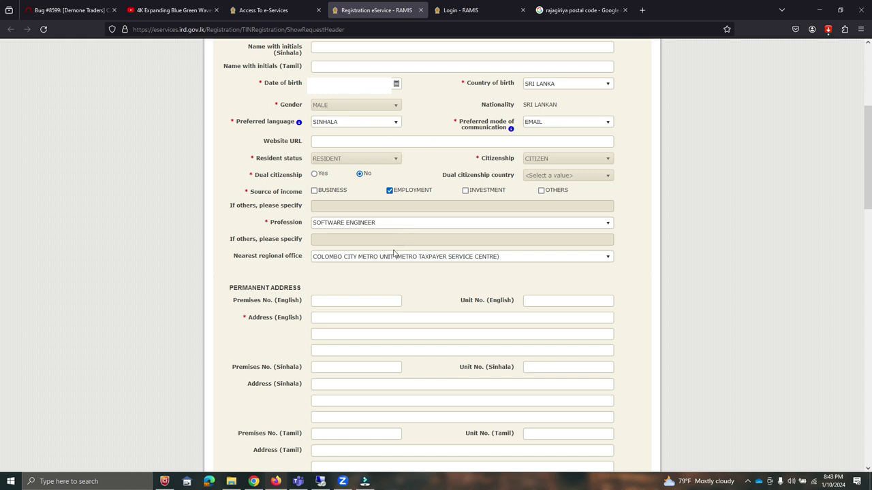
pyautogui.click(324, 318)
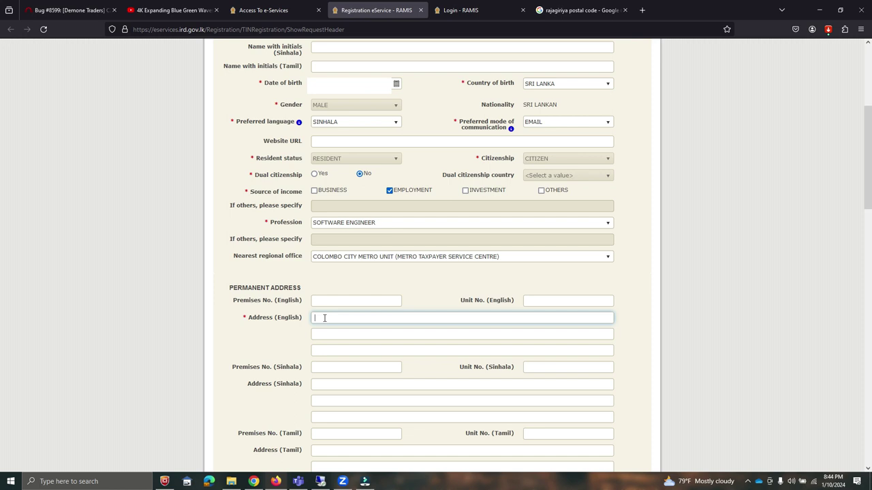
# Type the applicant's street, town and suburb into the three English permanent address lines
pyautogui.click(462, 334)
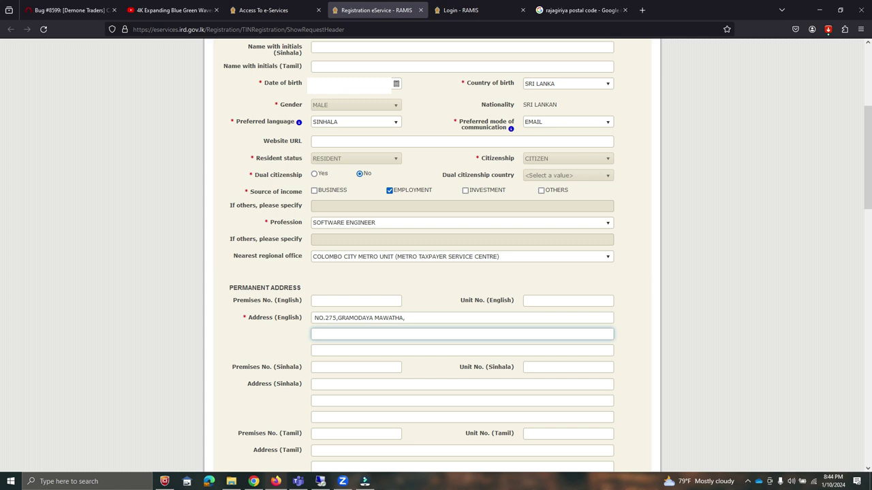
pyautogui.click(462, 350)
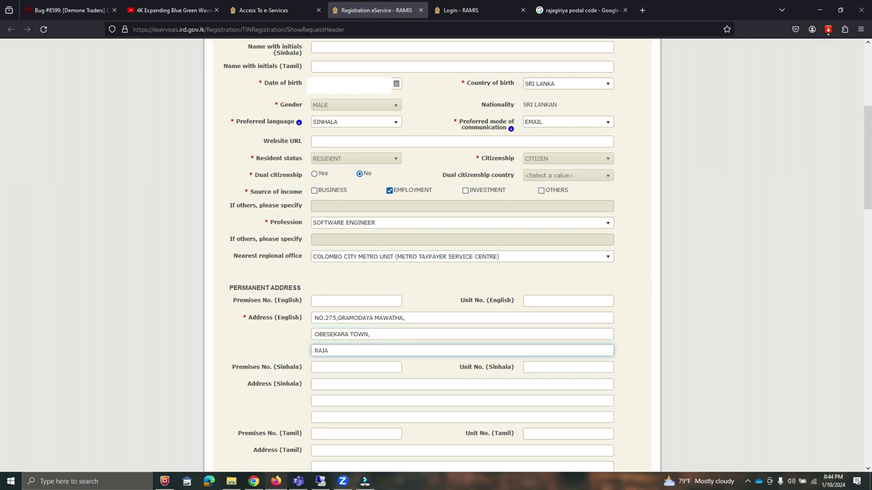
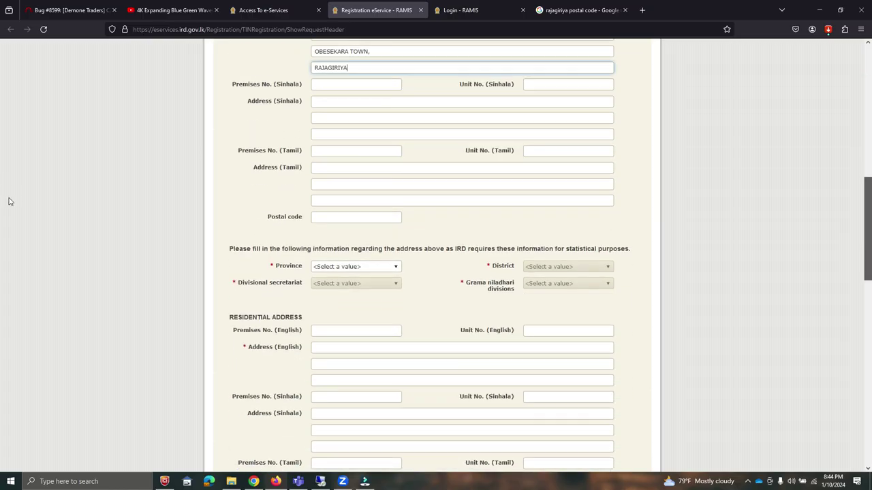
# Enter 10100 as the permanent address postal code, fixing the mistyped digits
pyautogui.scroll(-1, 9, 201)
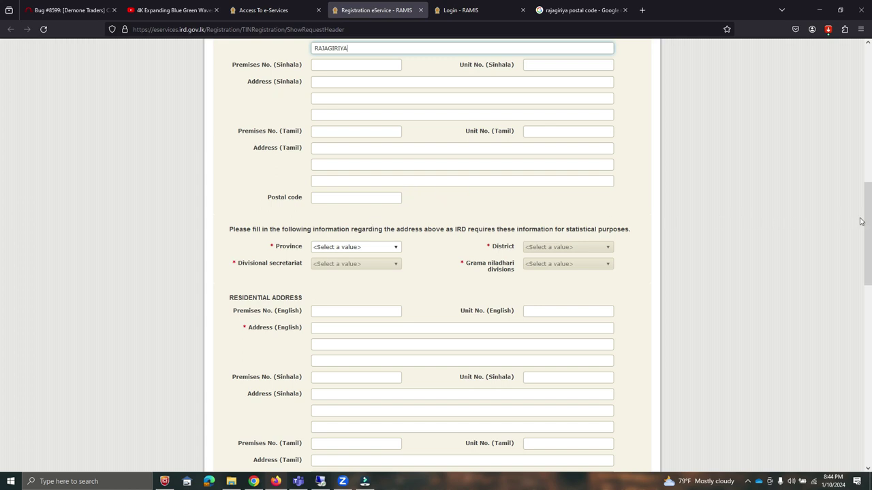
pyautogui.scroll(-5, 9, 253)
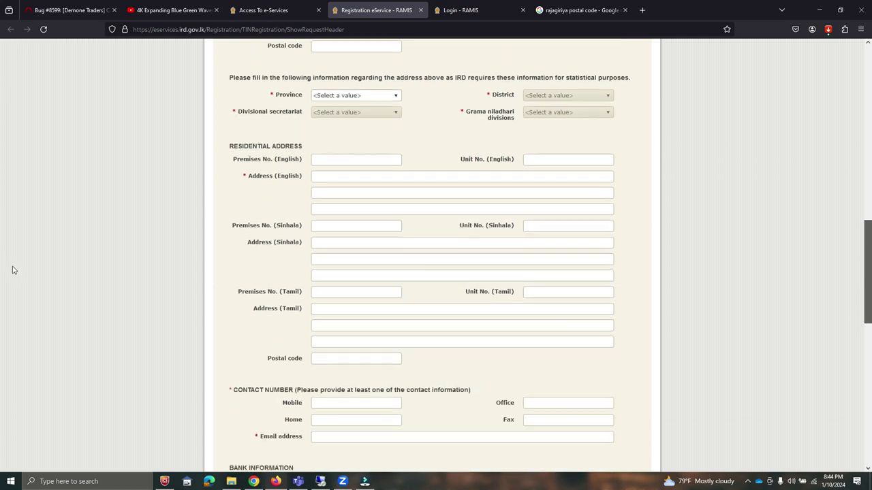
pyautogui.scroll(2, 12, 269)
pyautogui.click(340, 98)
pyautogui.hotkey('ctrl', 'v')
pyautogui.doubleClick(343, 100)
pyautogui.press('BackSpace')
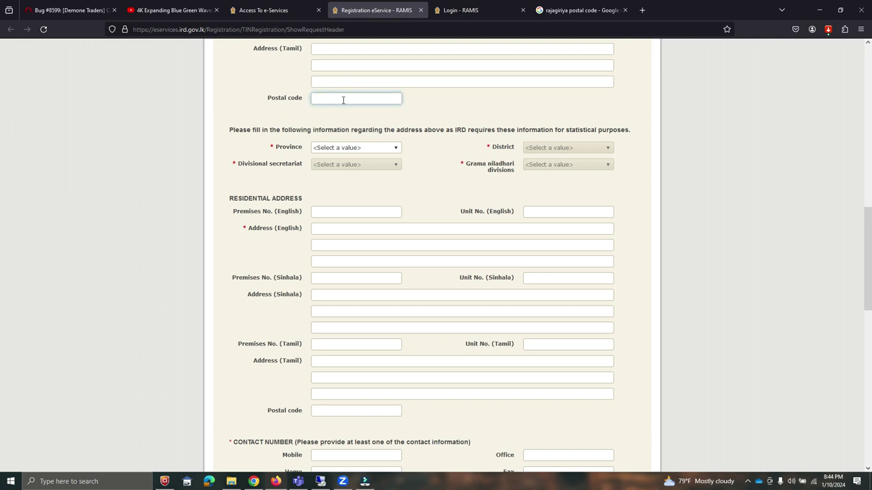
pyautogui.write('10100')
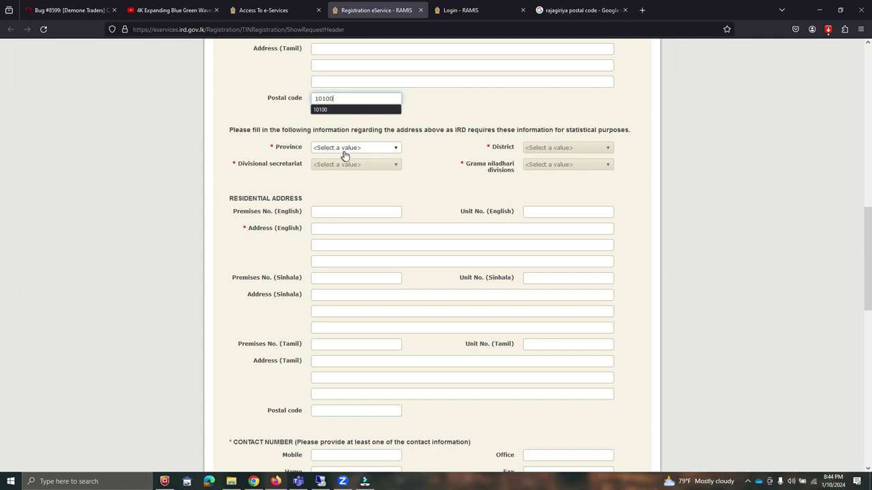
# Set province WESTERN, district COLOMBO, secretariat SRI JAYAWARDANAPURA KOTTE, Grama niladhari WELIKADA NORTH
pyautogui.click(357, 147)
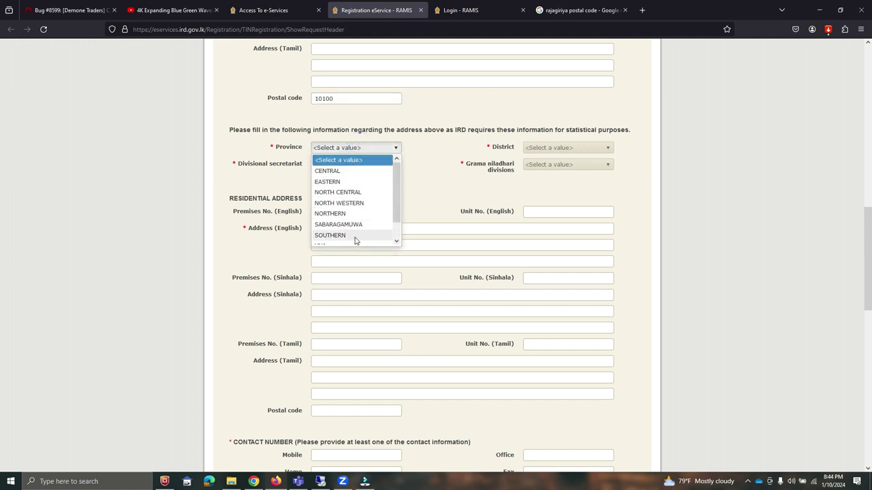
pyautogui.scroll(-2, 351, 218)
pyautogui.click(338, 239)
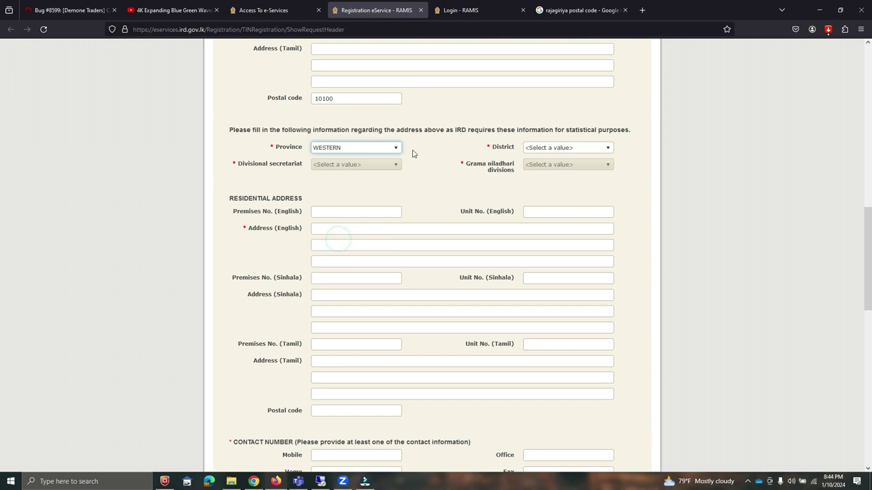
pyautogui.click(579, 147)
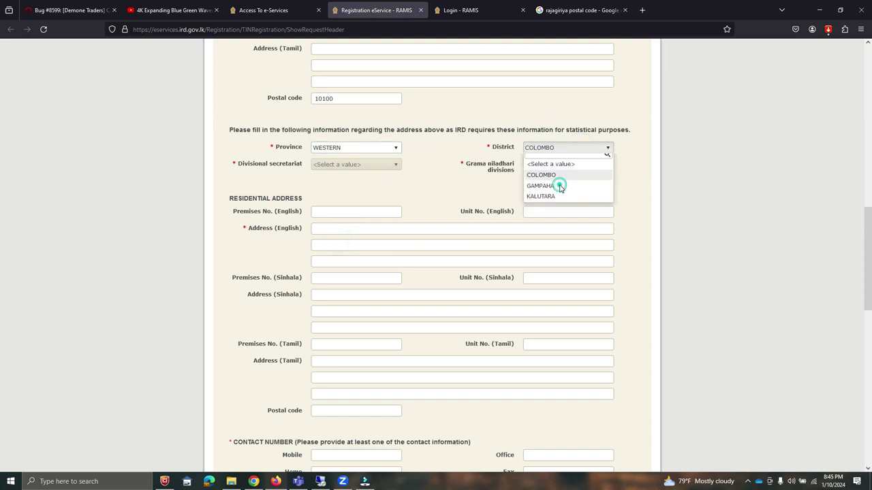
pyautogui.click(555, 183)
pyautogui.click(379, 165)
pyautogui.scroll(-2, 341, 209)
pyautogui.scroll(-2, 341, 209)
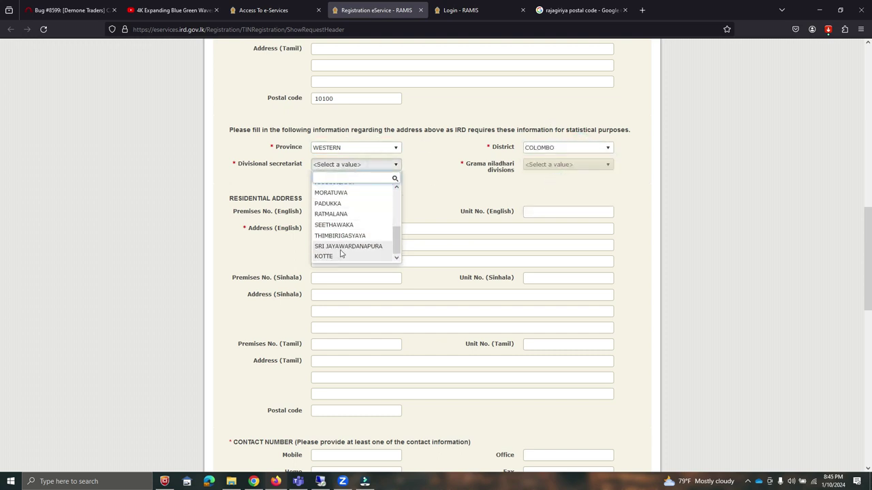
pyautogui.click(341, 251)
pyautogui.click(562, 166)
pyautogui.scroll(-3, 562, 242)
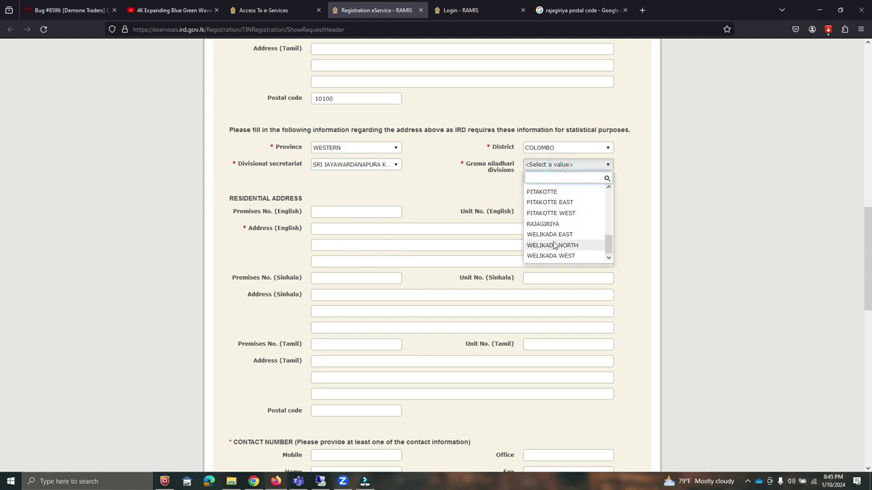
pyautogui.click(591, 246)
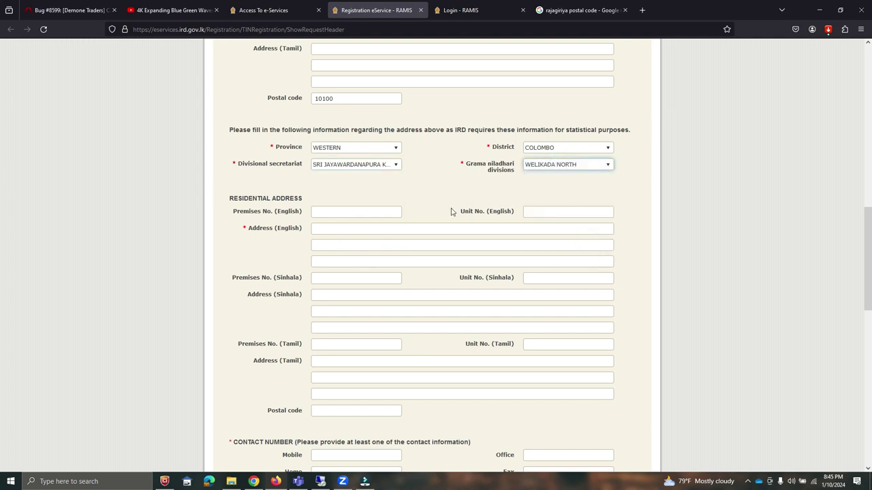
pyautogui.click(320, 229)
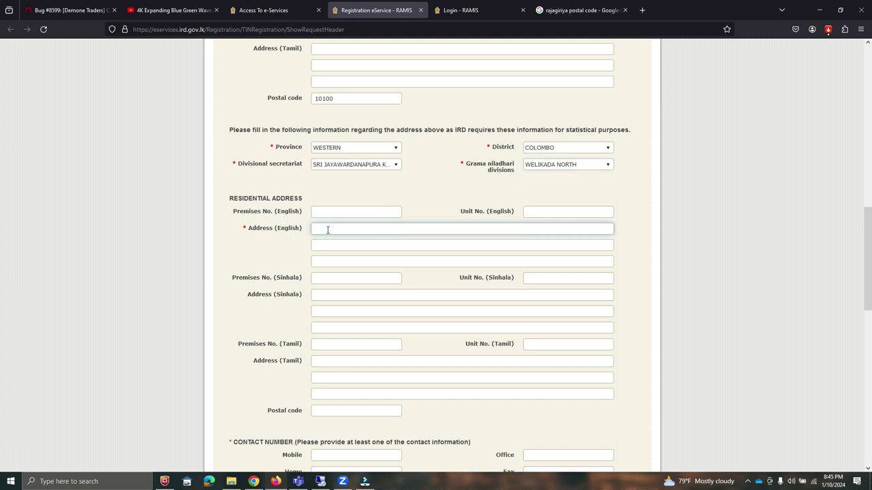
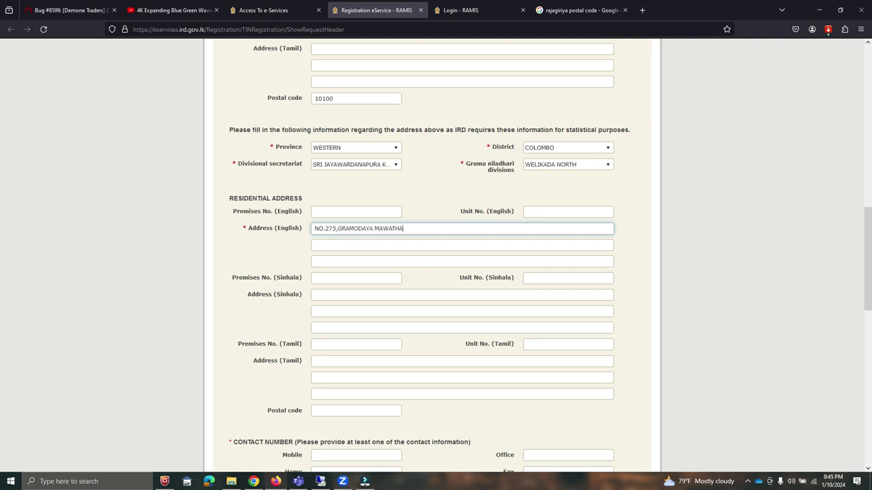
# Type the applicant's street, town and suburb into the three residential address lines
pyautogui.click(315, 245)
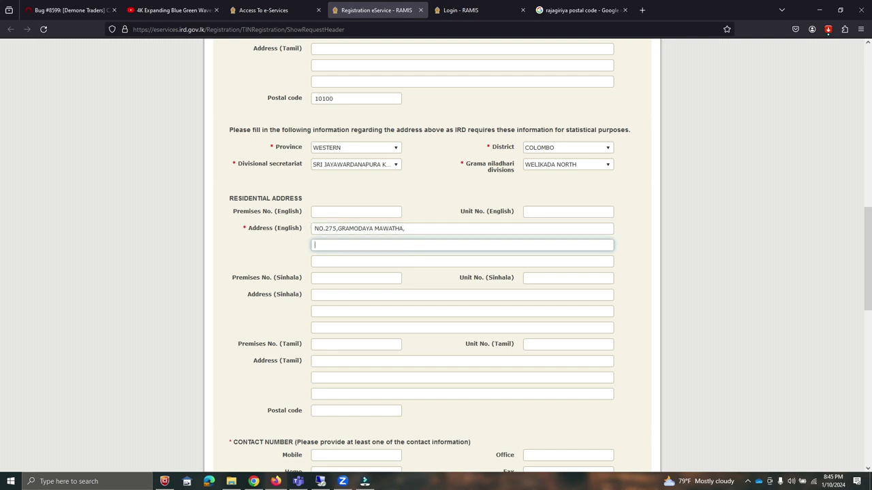
pyautogui.press('Tab')
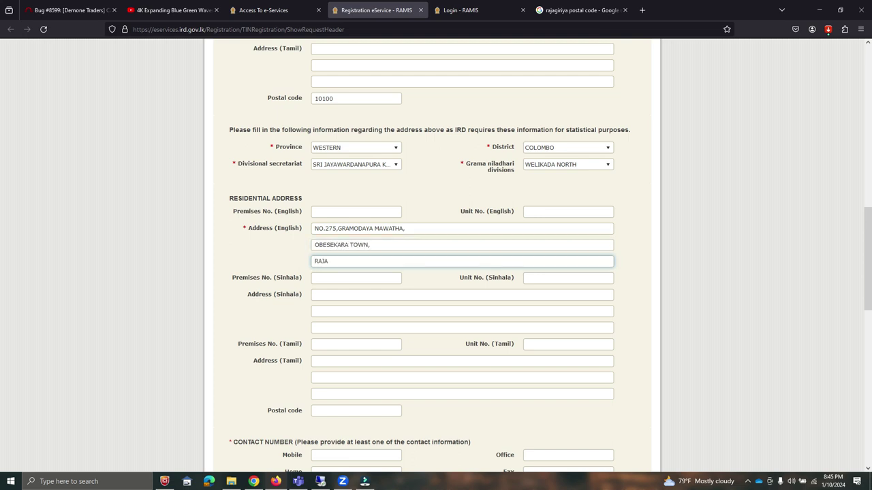
# Fill the residential postal code with the saved 10100 suggestion
pyautogui.click(360, 414)
pyautogui.click(359, 414)
pyautogui.click(359, 430)
pyautogui.click(374, 410)
pyautogui.click(374, 410)
pyautogui.click(365, 419)
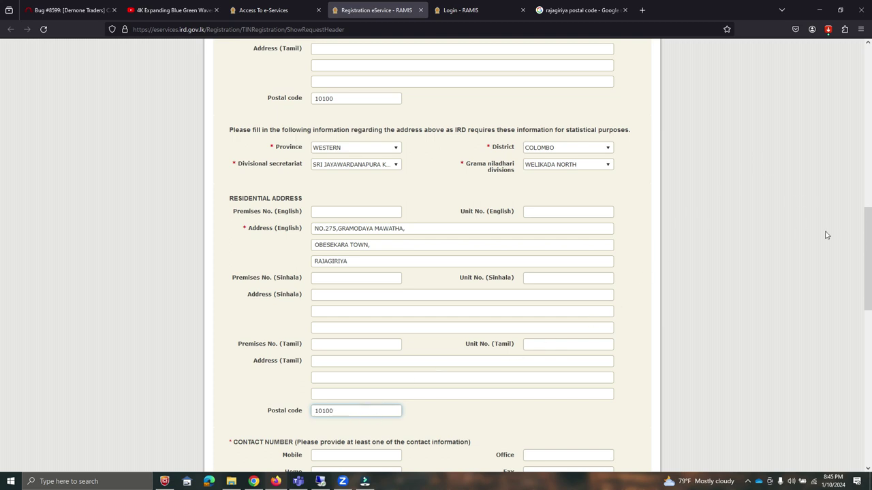
# Type the applicant's mobile and home phone numbers and fill the e-mail from the saved suggestion
pyautogui.scroll(-5, 10, 273)
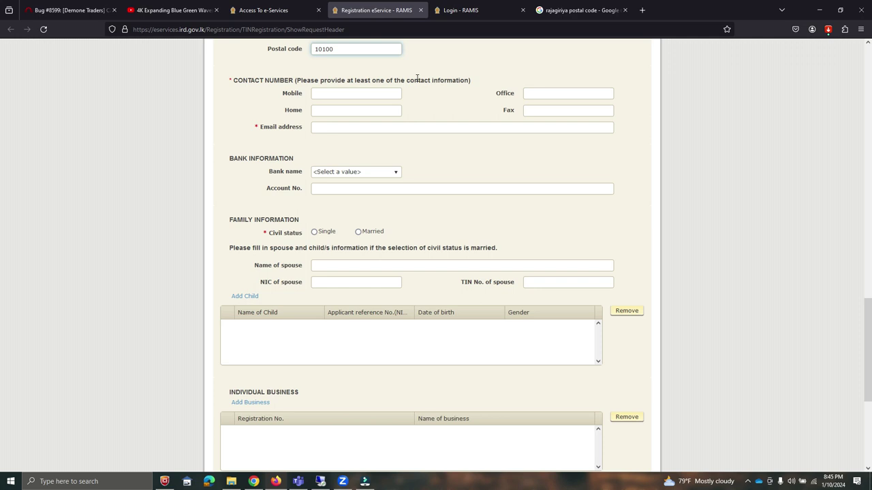
pyautogui.click(317, 95)
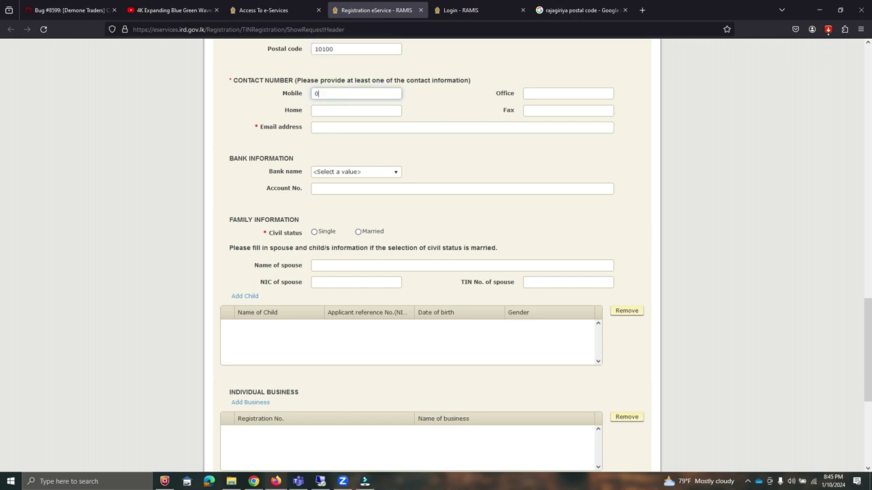
pyautogui.press('Tab')
pyautogui.press('Tab')
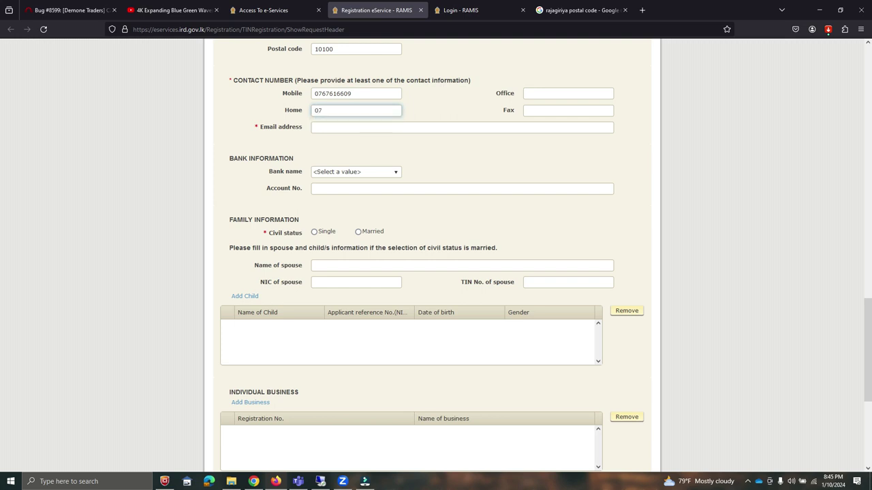
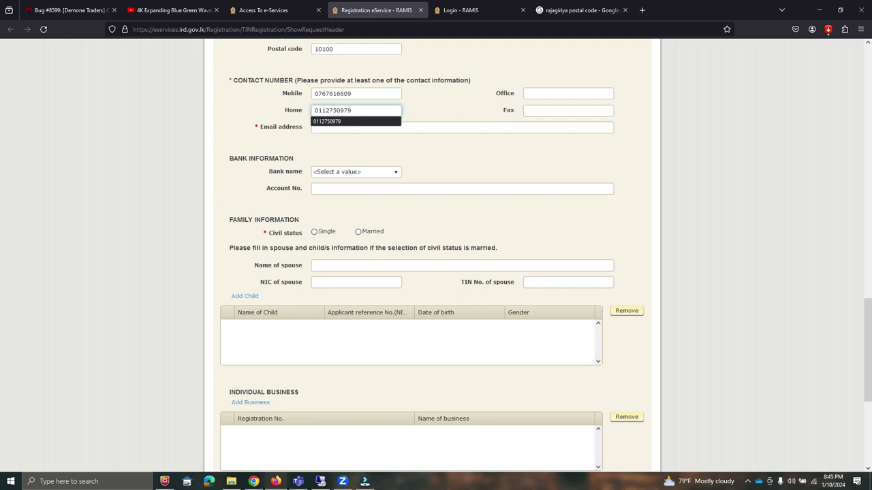
pyautogui.click(400, 129)
pyautogui.click(400, 129)
pyautogui.click(394, 143)
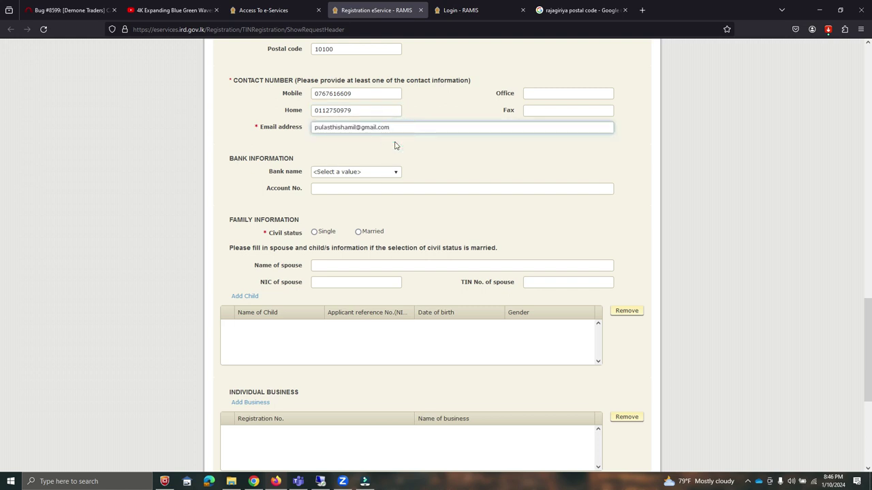
pyautogui.click(374, 177)
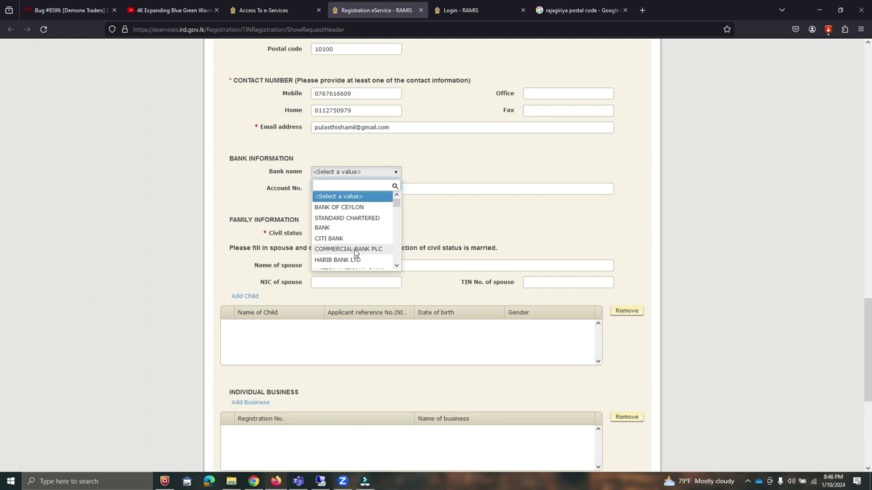
# Choose COMMERCIAL BANK PLC and fill the account number from the saved suggestion
pyautogui.click(355, 249)
pyautogui.click(407, 191)
pyautogui.click(406, 203)
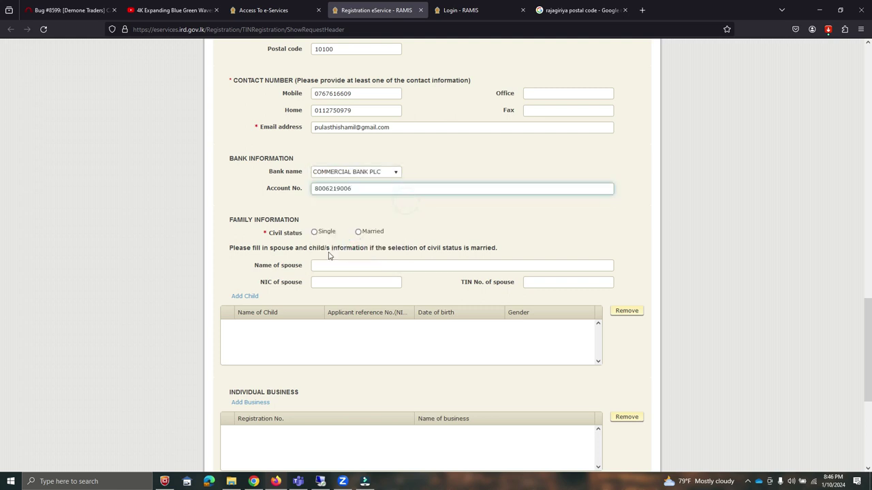
# Set civil status to Married and type the spouse's full name
pyautogui.click(358, 232)
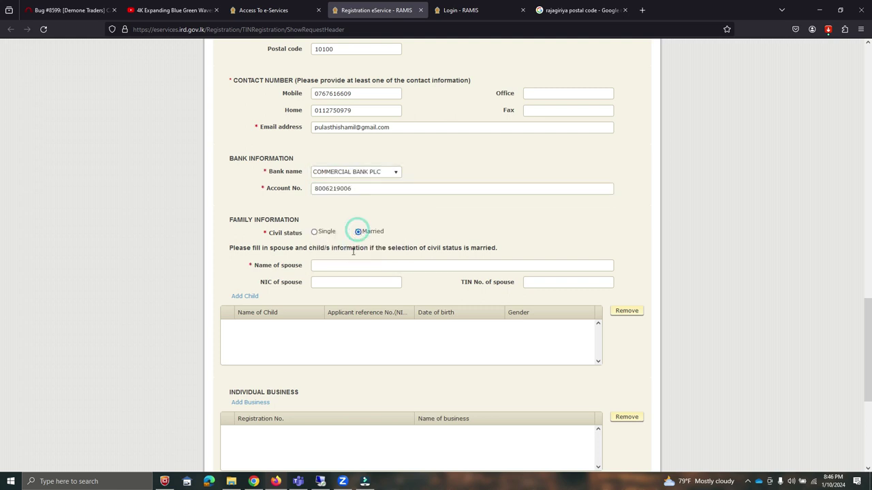
pyautogui.click(329, 265)
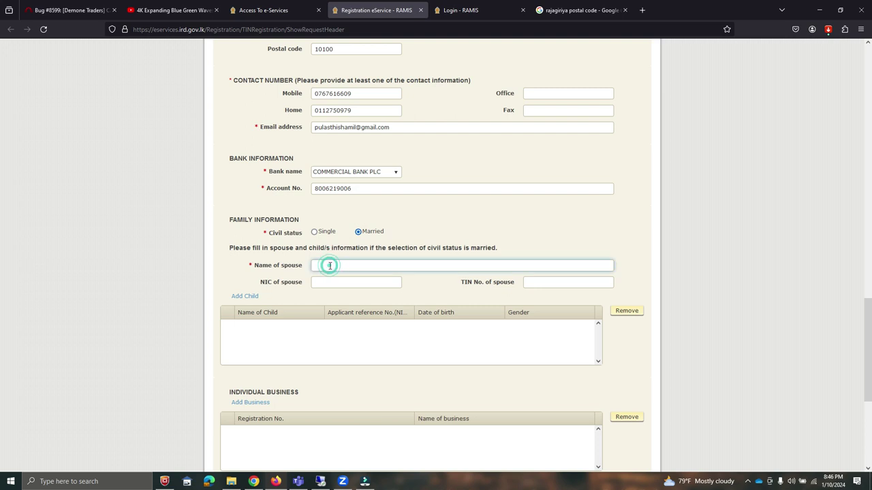
pyautogui.click(331, 282)
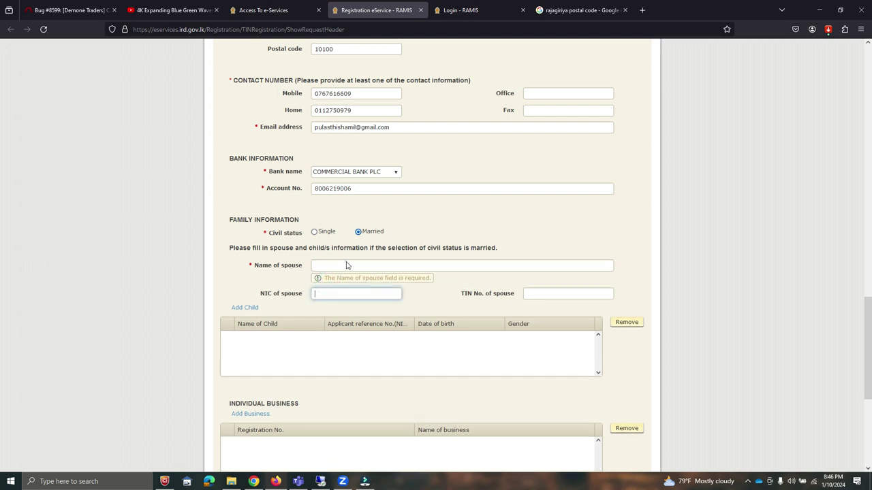
pyautogui.click(349, 270)
pyautogui.click(325, 265)
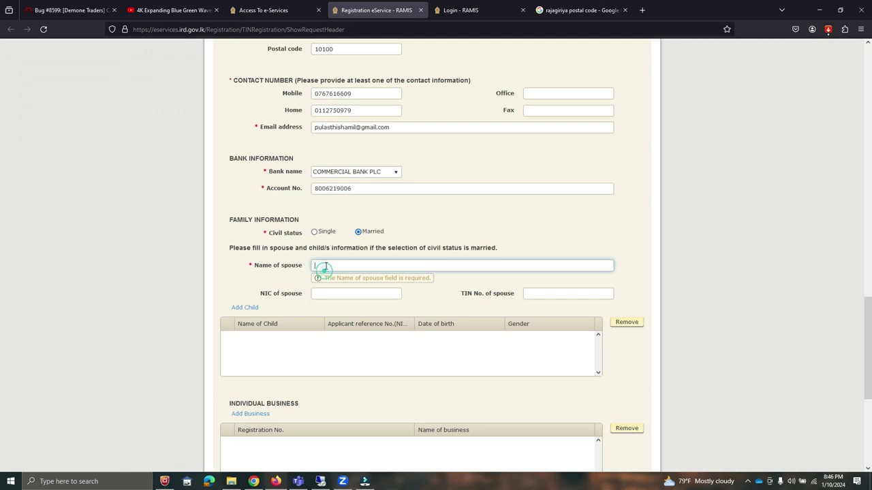
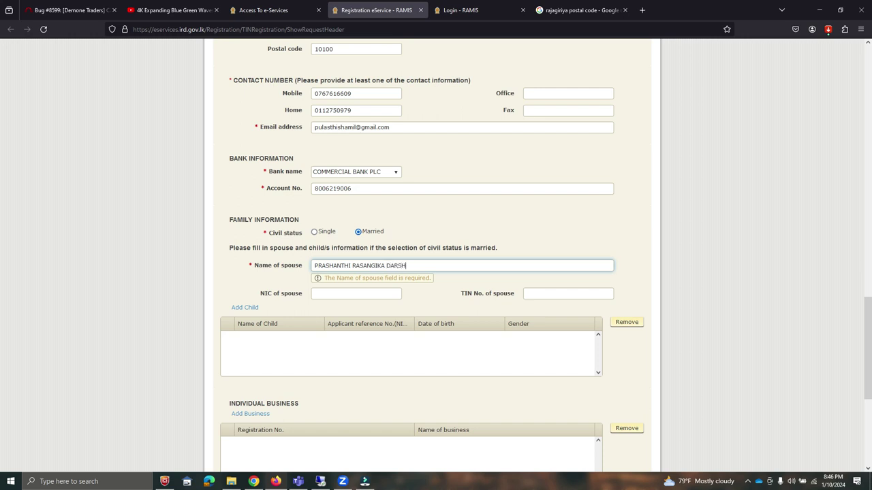
pyautogui.press('Tab')
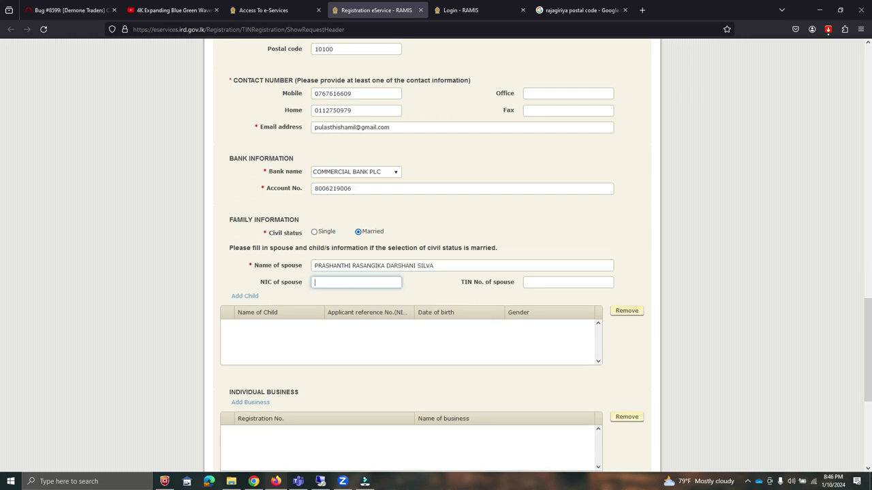
pyautogui.scroll(-5, 344, 255)
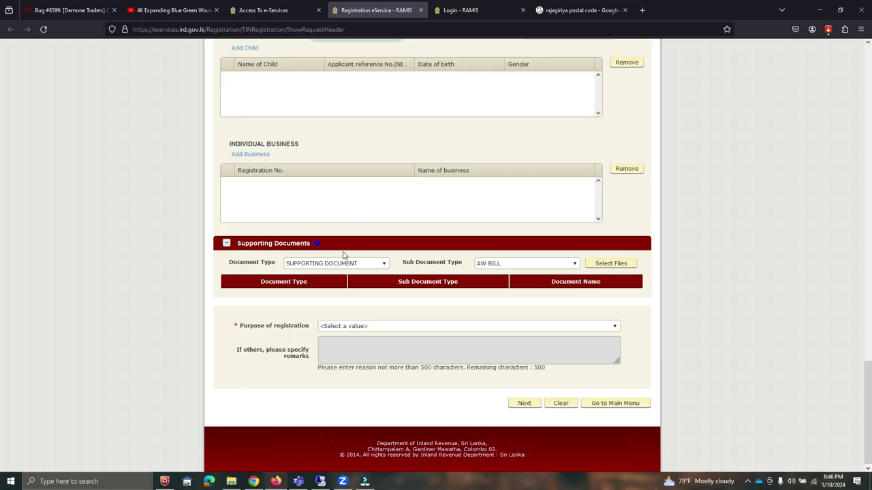
# Choose NATIONAL IDENTITY CARD as document subtype and upload NIC.pdf from Downloads
pyautogui.click(508, 263)
pyautogui.click(523, 318)
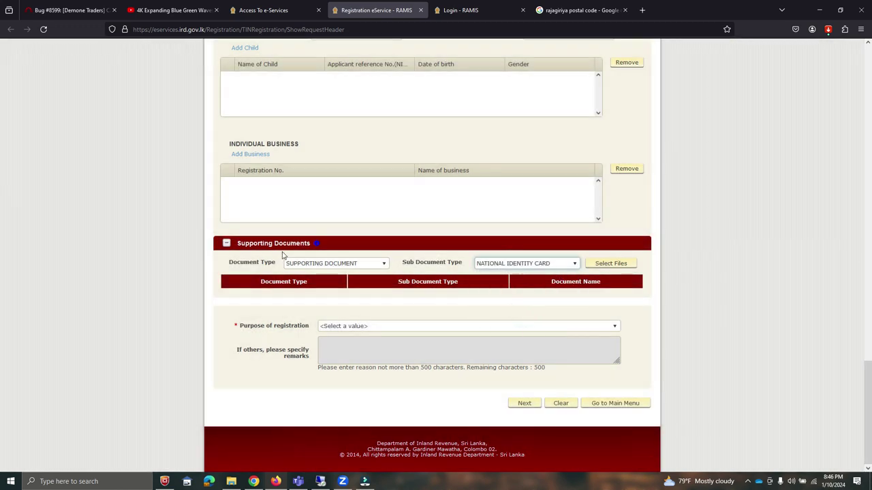
pyautogui.click(597, 264)
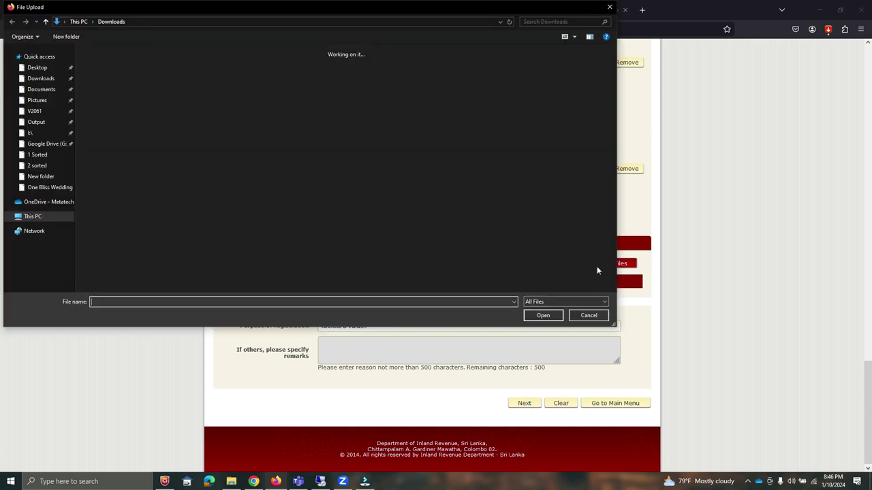
pyautogui.doubleClick(141, 142)
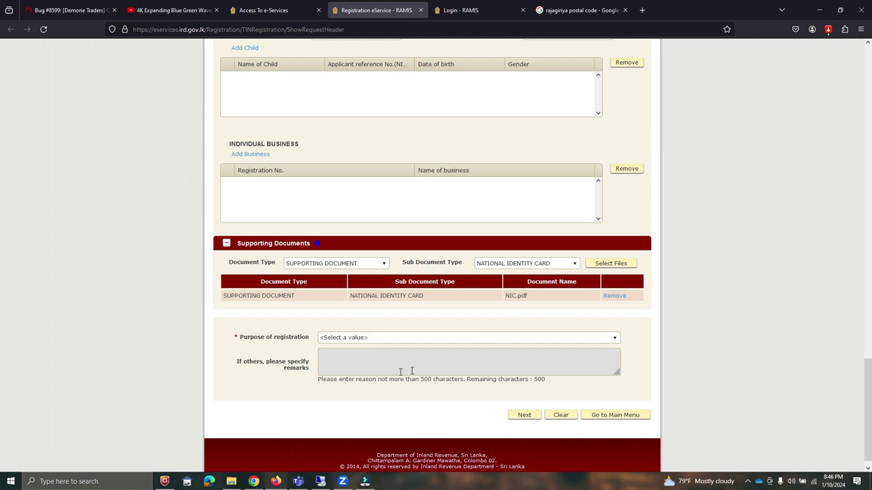
# Select TAX PURPOSE as the registration purpose and go on to the review page
pyautogui.click(369, 338)
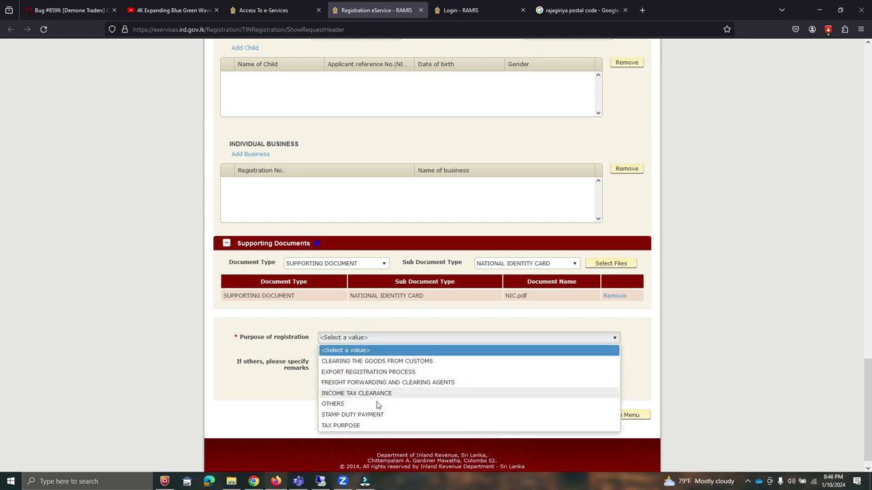
pyautogui.click(351, 425)
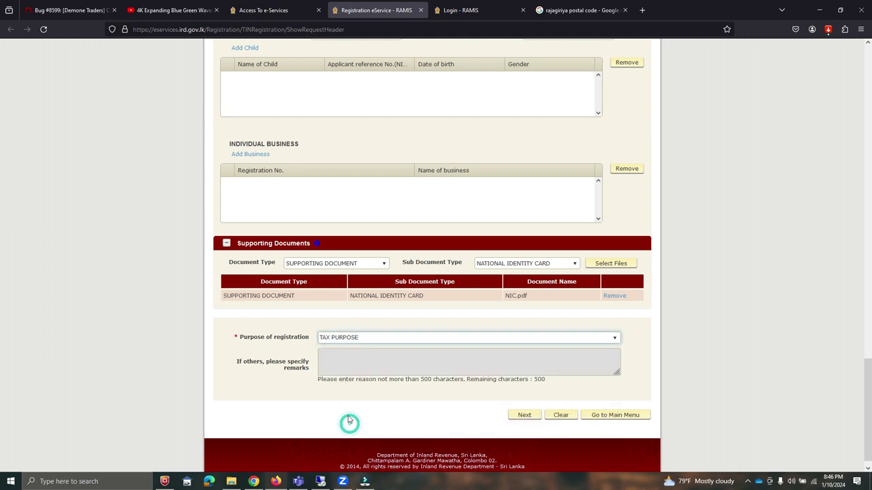
pyautogui.click(527, 421)
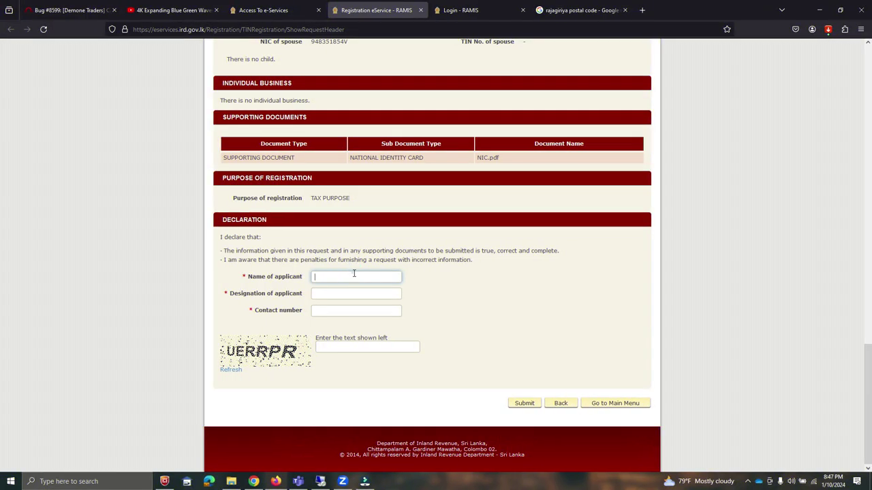
# Fill the declaration with the applicant's name, designation SOFTWARE ENGINEER and contact number
pyautogui.click(354, 273)
pyautogui.press('Tab')
pyautogui.write('SOFTWARE ENGINEER')
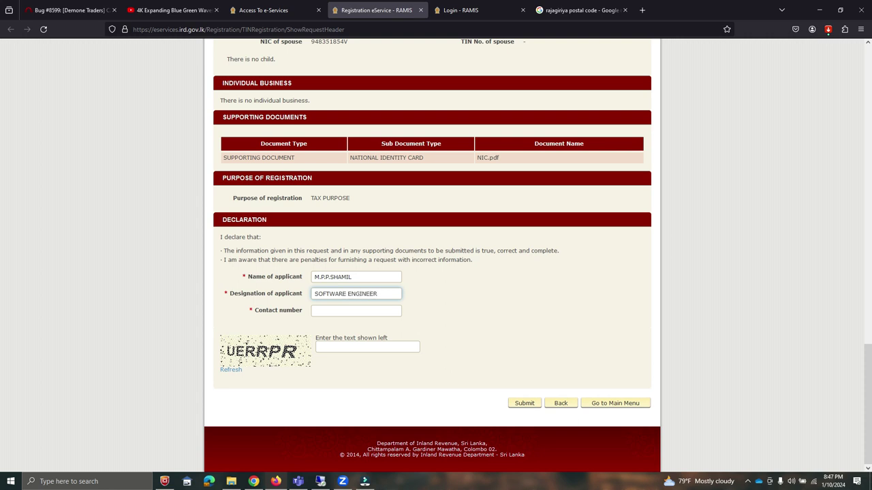
pyautogui.press('Tab')
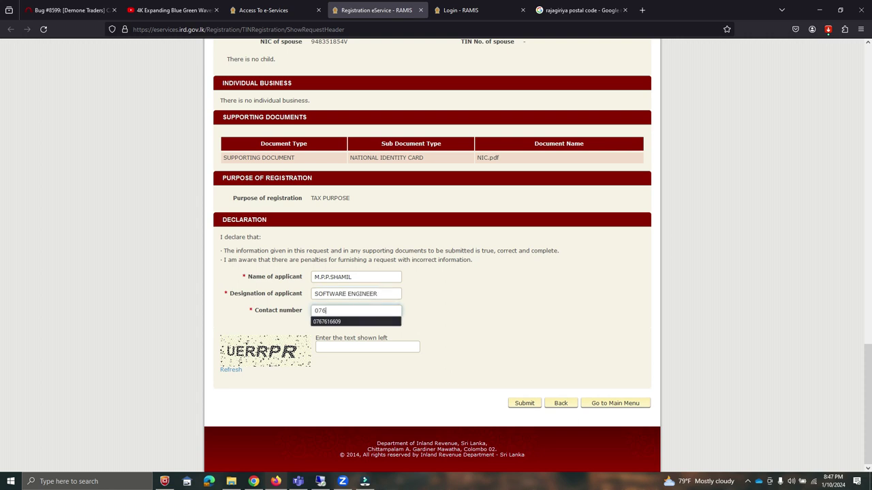
# Enter the captcha verification text and submit the TIN registration request
pyautogui.click(382, 344)
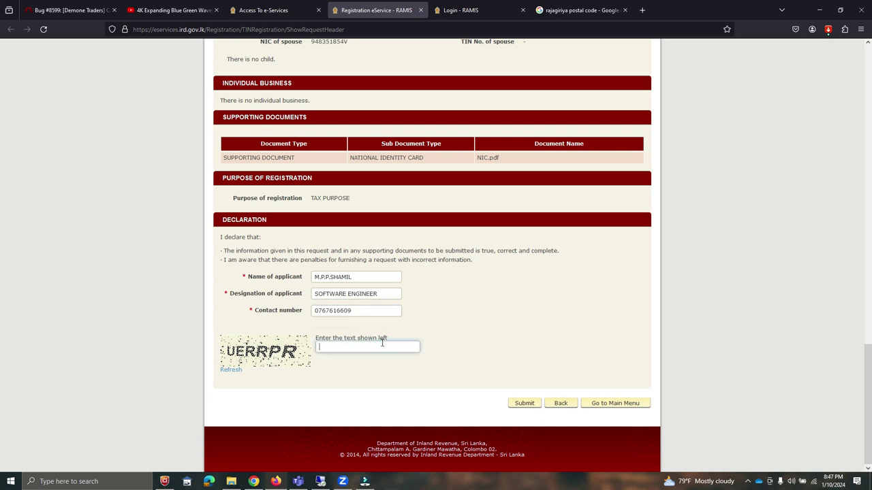
pyautogui.write('UERRPR')
pyautogui.click(466, 327)
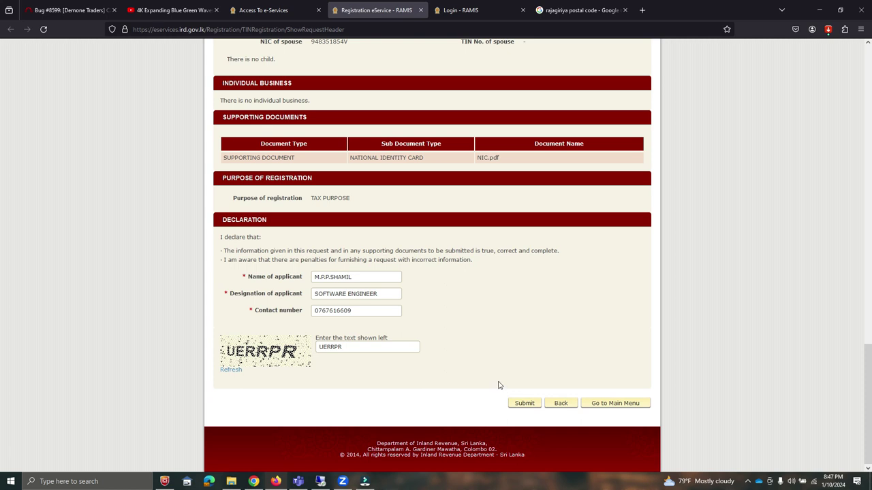
pyautogui.click(531, 407)
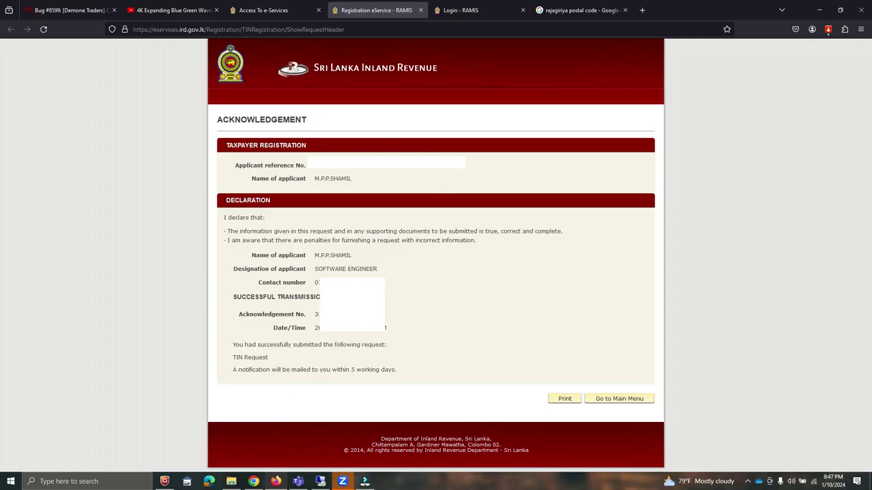
# Review the acknowledgement number and mailed-notification sentence, then bring up the print preview
pyautogui.doubleClick(316, 314)
pyautogui.click(449, 317)
pyautogui.moveTo(238, 369); pyautogui.dragTo(403, 372)
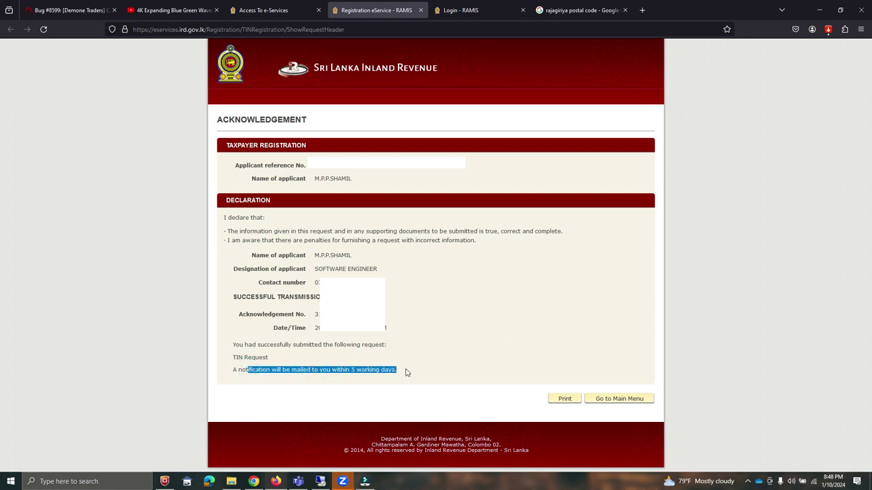
pyautogui.click(403, 371)
pyautogui.moveTo(231, 373); pyautogui.dragTo(411, 373)
pyautogui.click(559, 405)
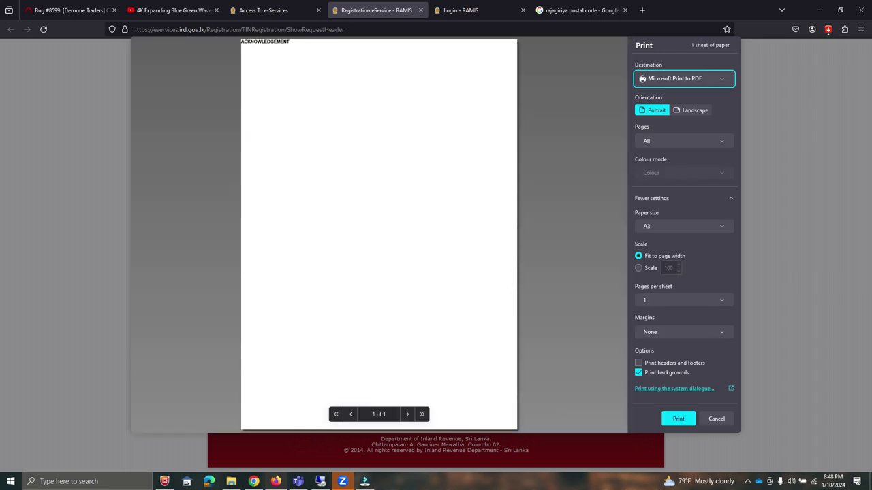
# Print the acknowledgement to a PDF in Downloads, named with the applicant's NIC number
pyautogui.click(679, 418)
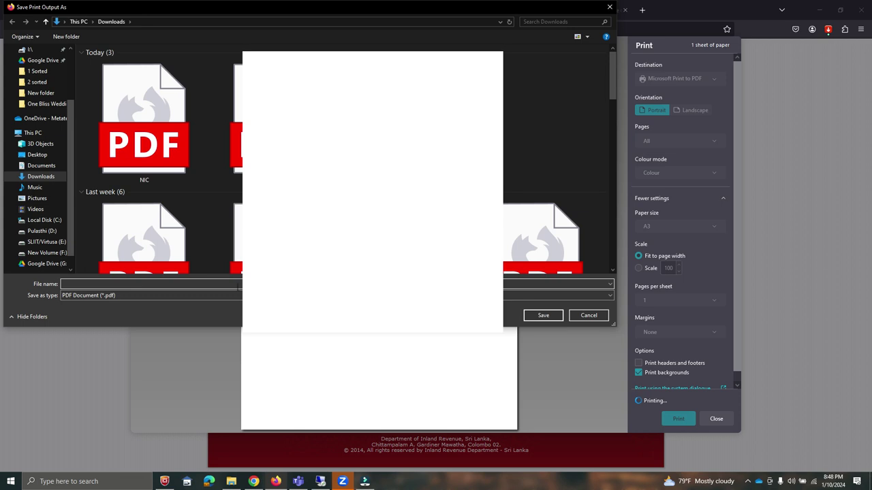
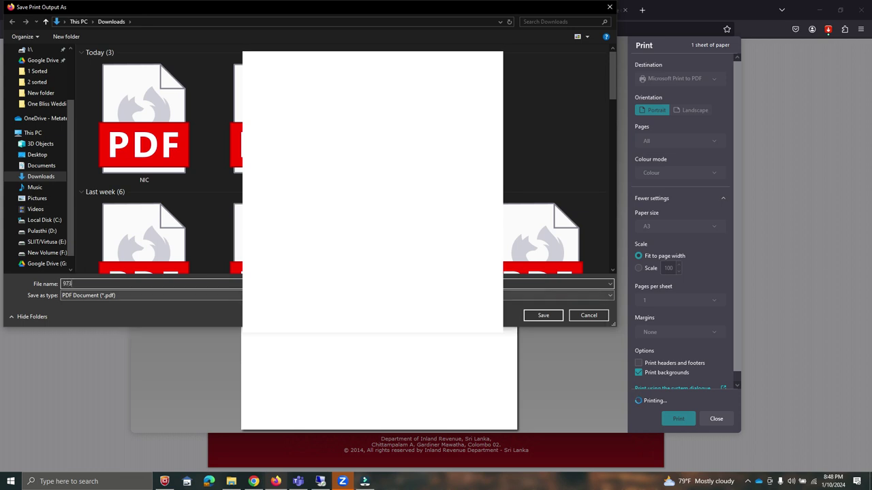
pyautogui.click(542, 316)
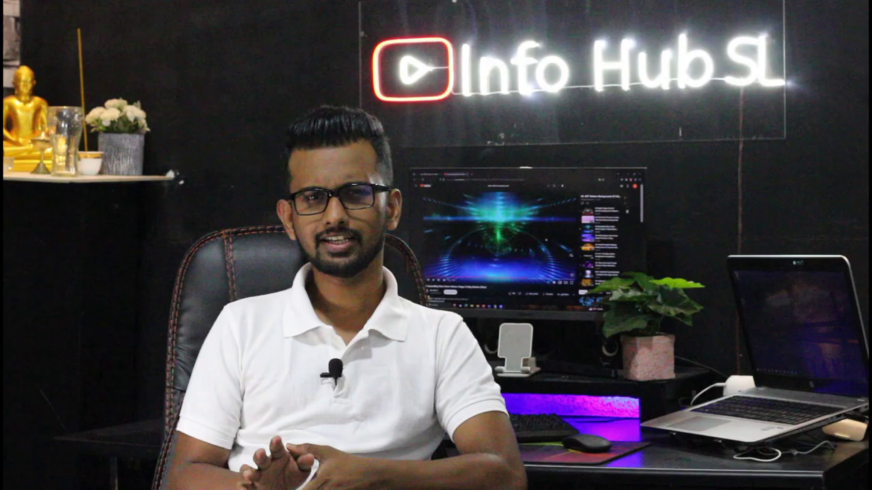